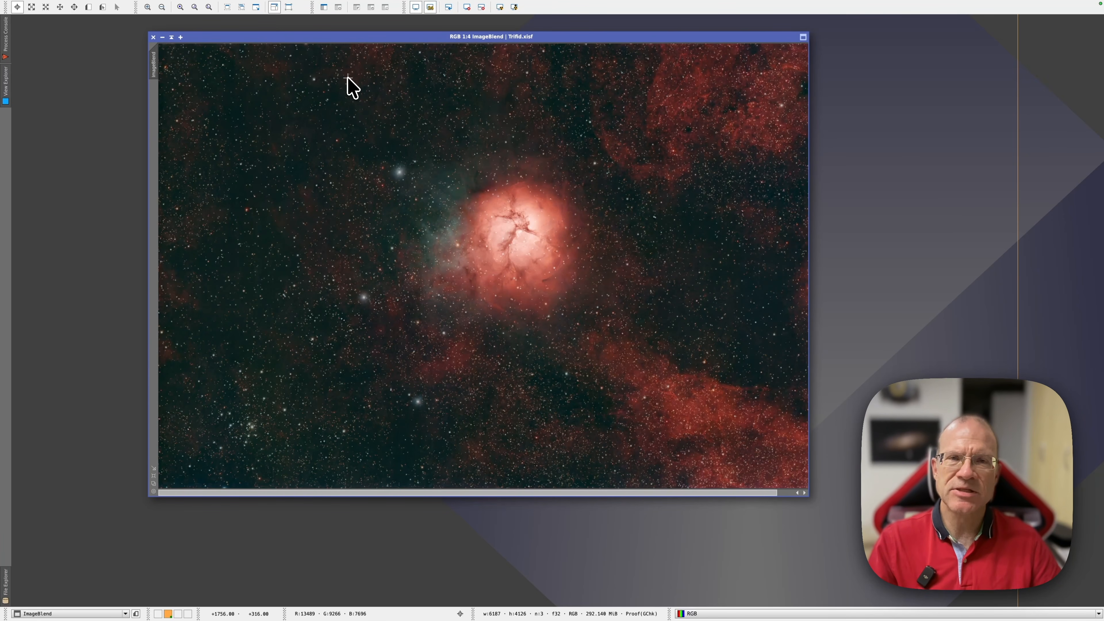
Launch the Lighthouse script from the Script menu and choose ImageBlend as its view.
left_click(233, 6)
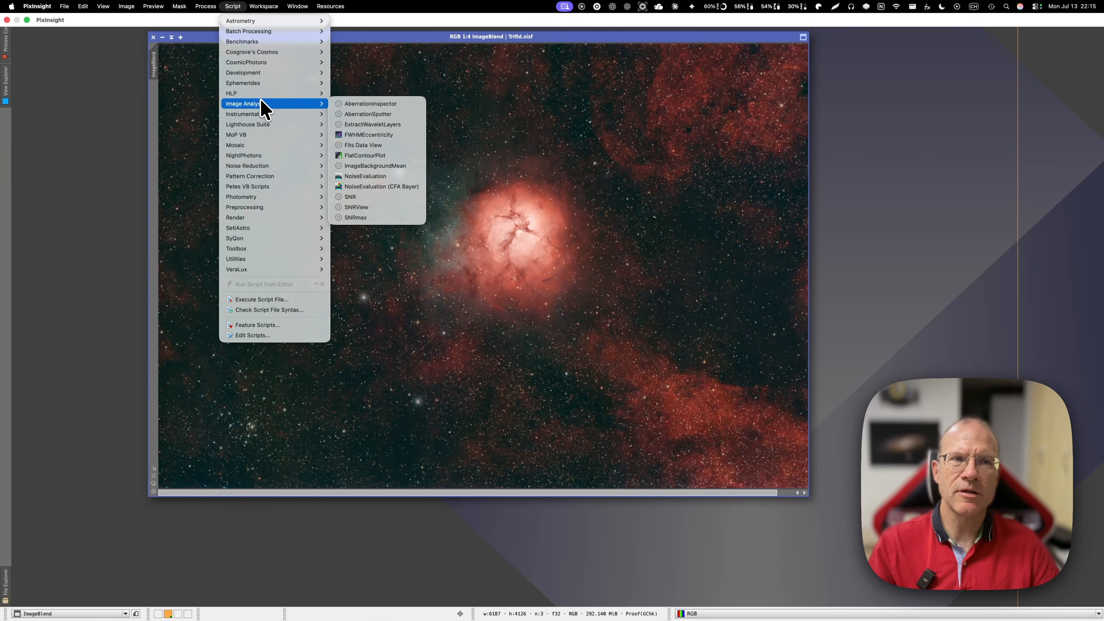
left_click(343, 125)
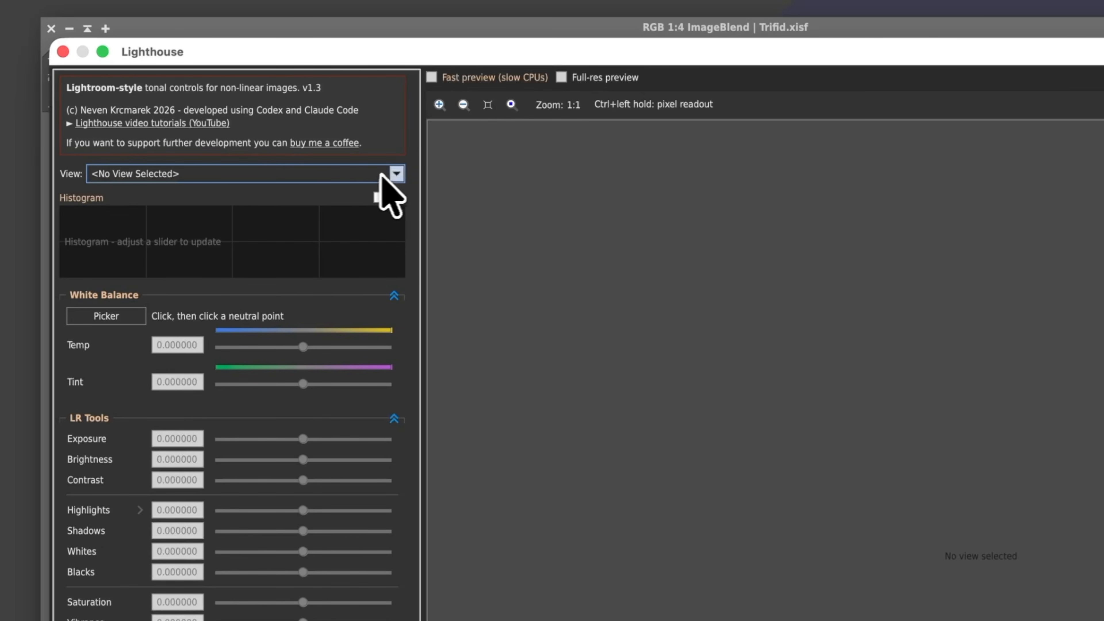
left_click(396, 173)
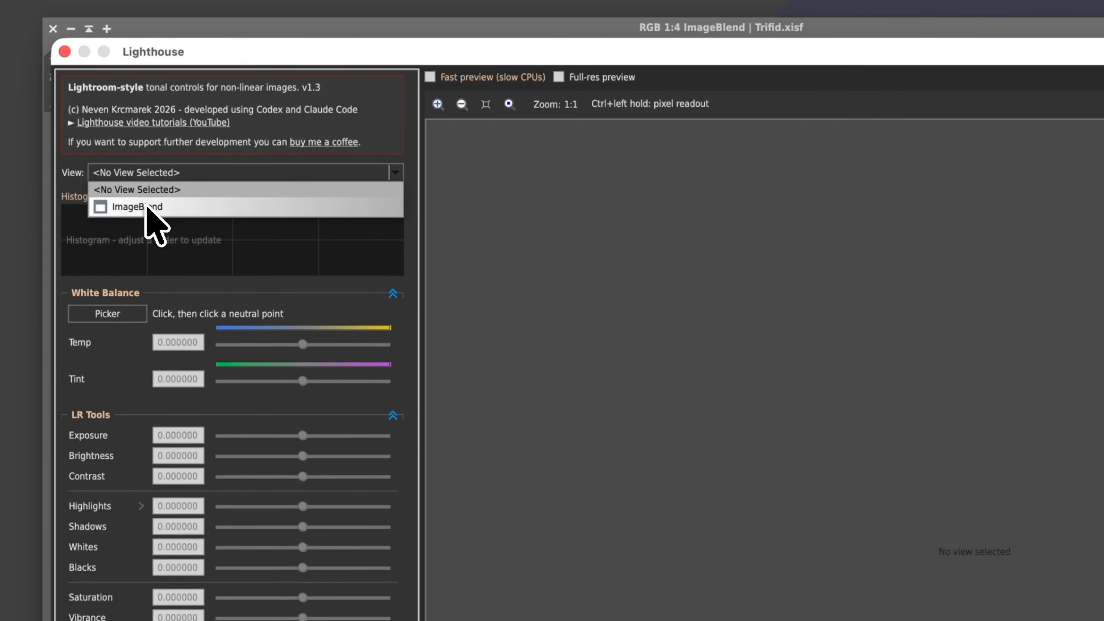
left_click(147, 209)
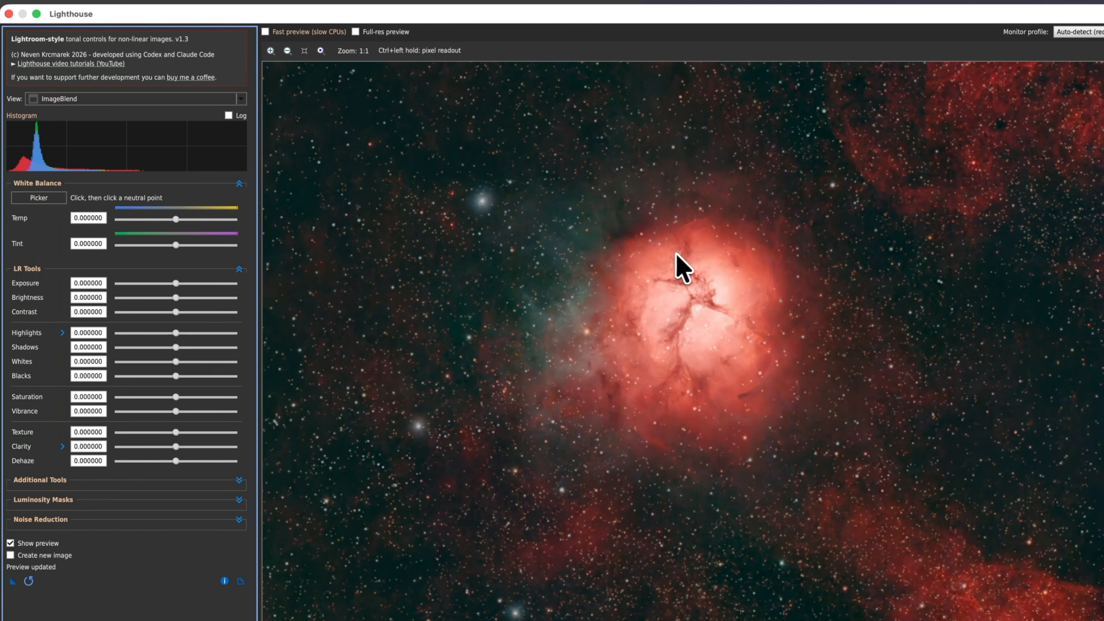
Inspect pixel values at several spots in the preview and toggle the logarithmic histogram on and off.
mouse_move(666, 260)
left_mouse_down()
mouse_move(652, 272)
mouse_move(665, 272)
left_mouse_up()
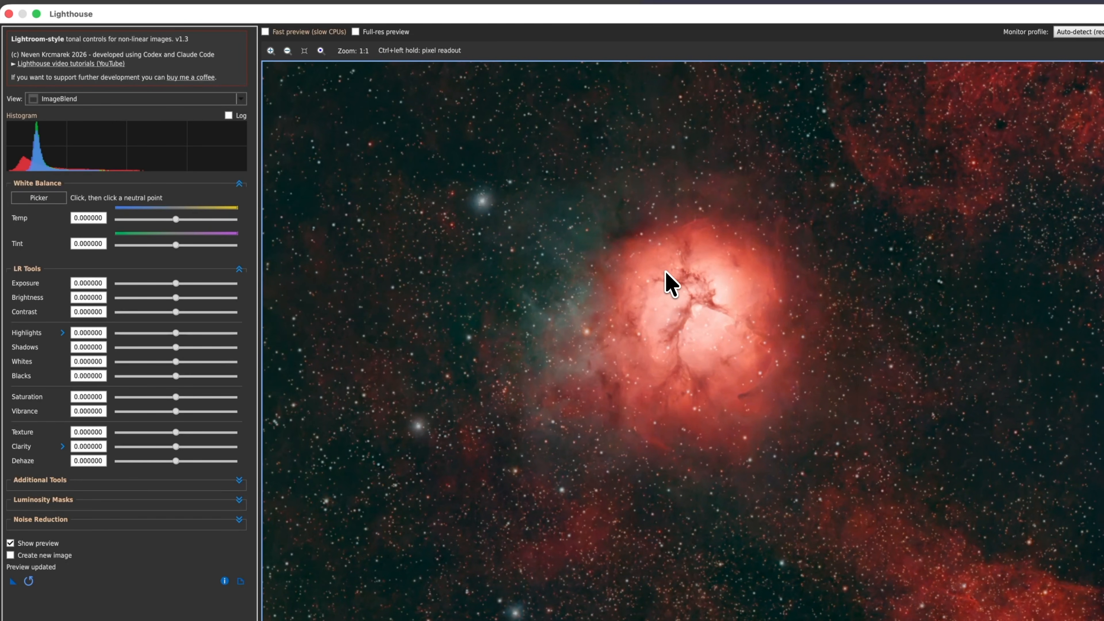
left_click(482, 200, "ctrl")
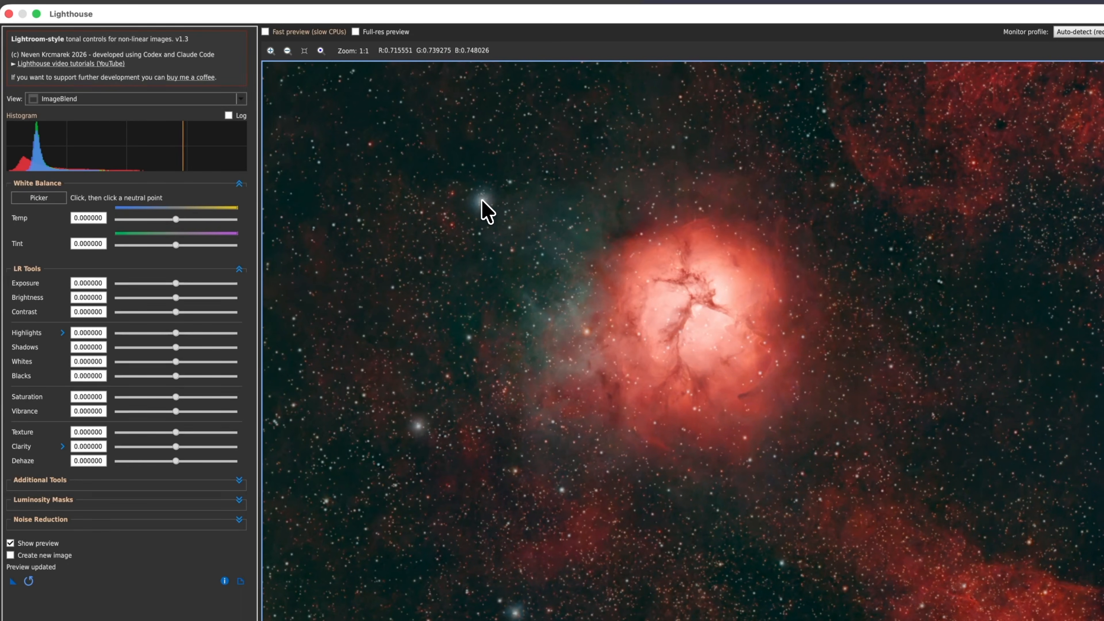
left_click(414, 163, "ctrl")
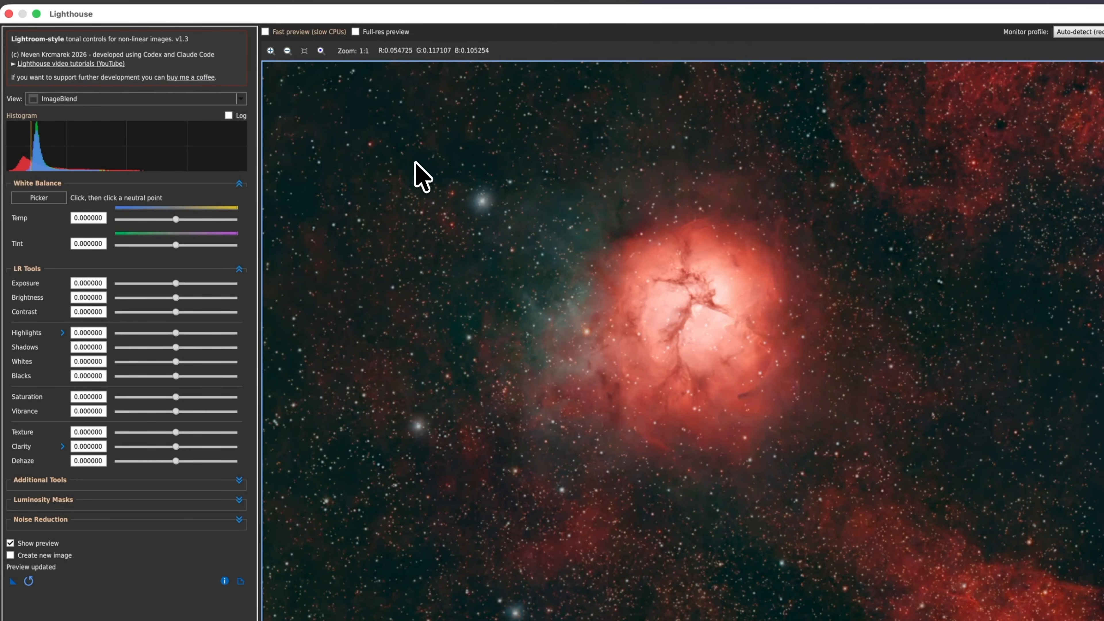
left_click(643, 272, "ctrl")
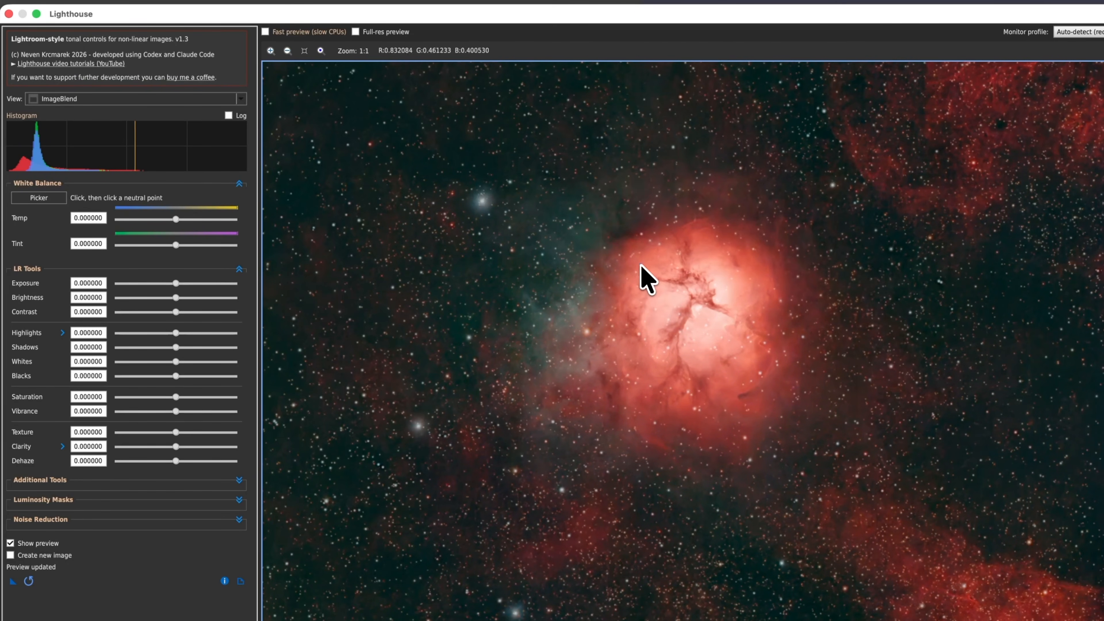
left_click_drag(641, 273, 632, 267)
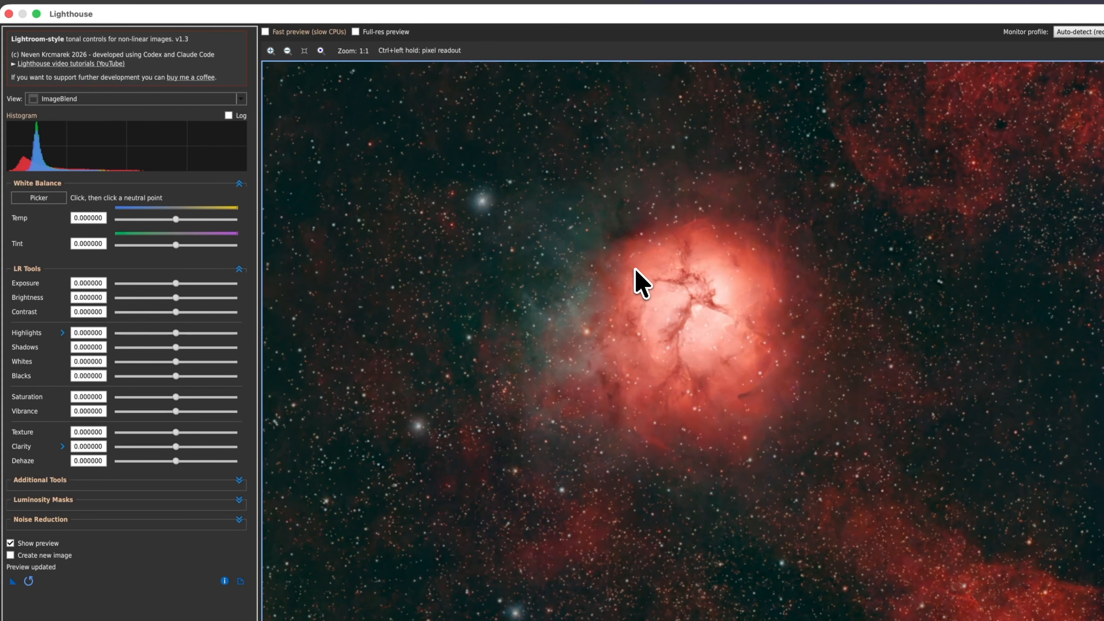
left_click(228, 115)
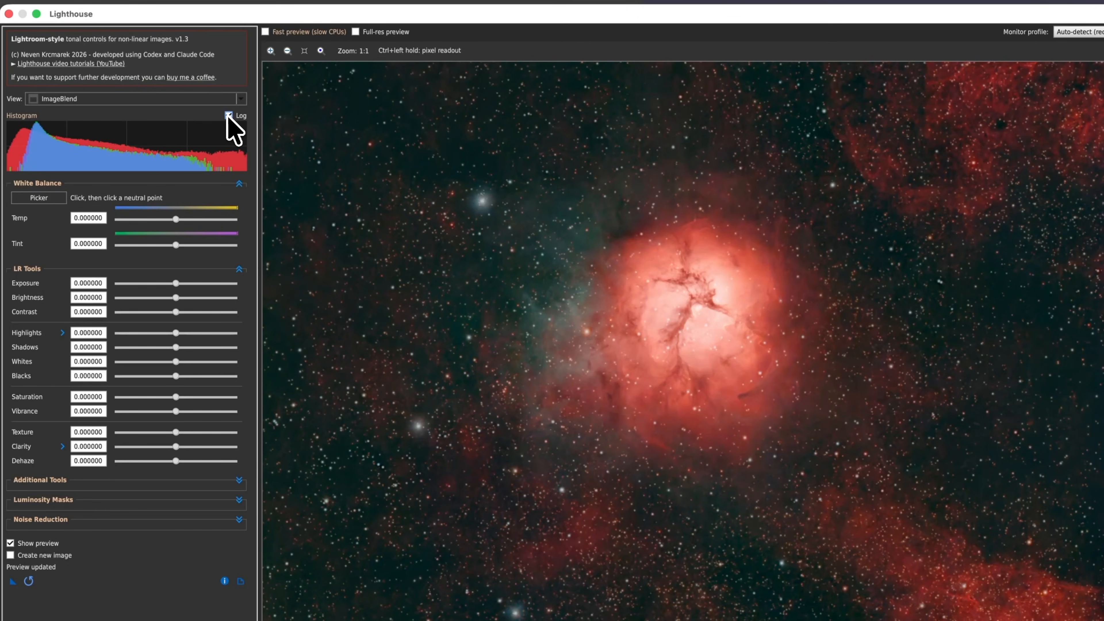
left_click(228, 115)
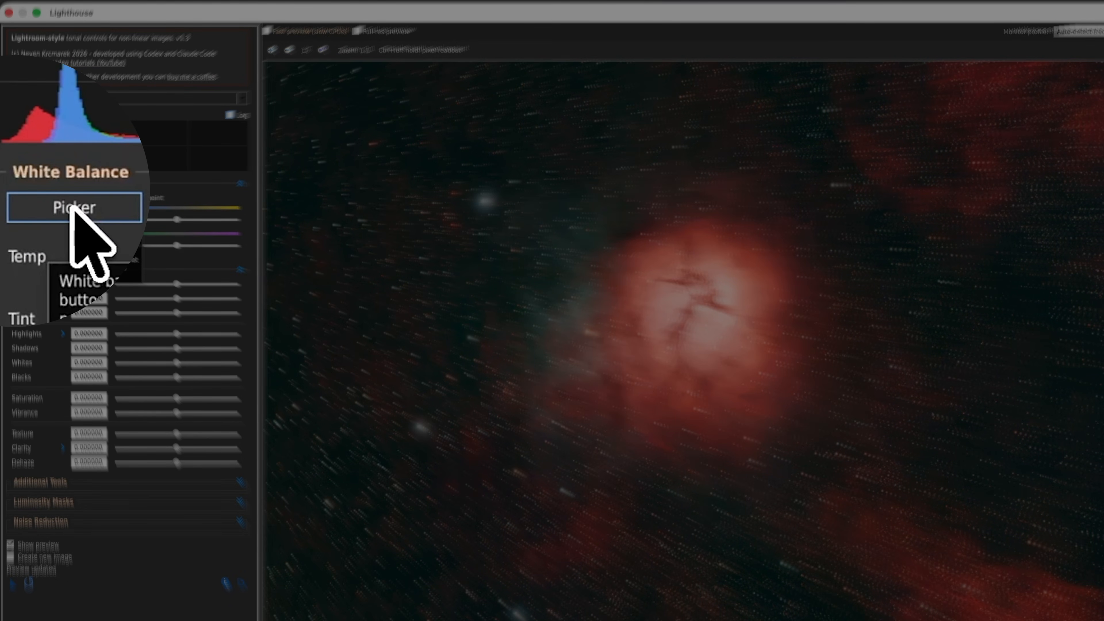
Set the white balance with the Picker by choosing the star above the nebula as neutral point.
left_click(39, 198)
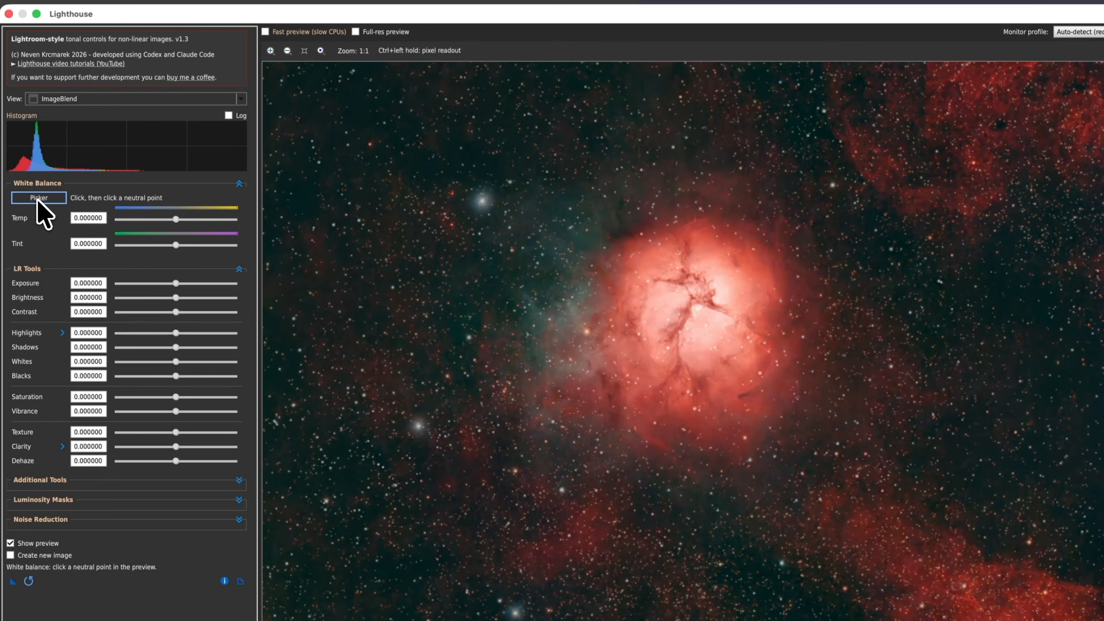
left_click(481, 200)
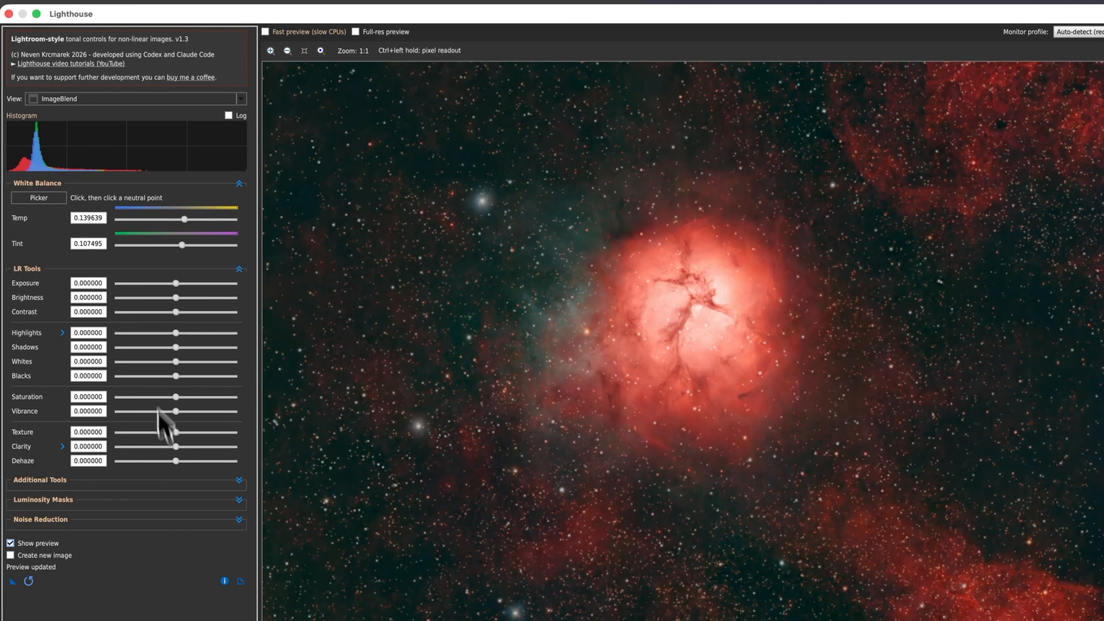
Set Exposure to -0.24 and Contrast to 0.04.
left_click_drag(176, 284, 175, 284)
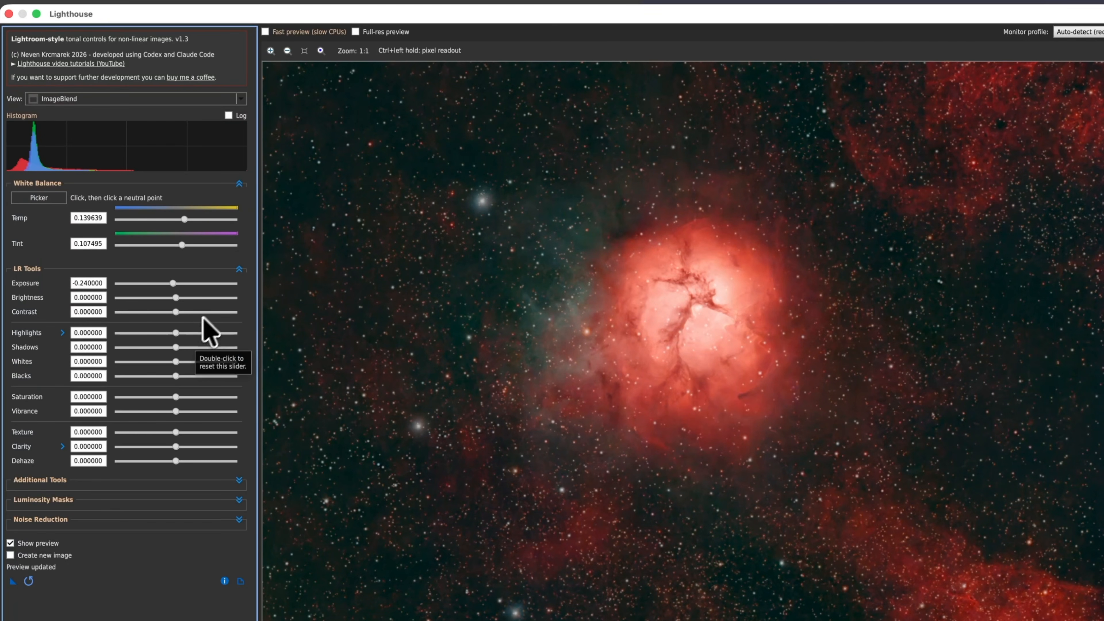
left_click_drag(175, 310, 177, 312)
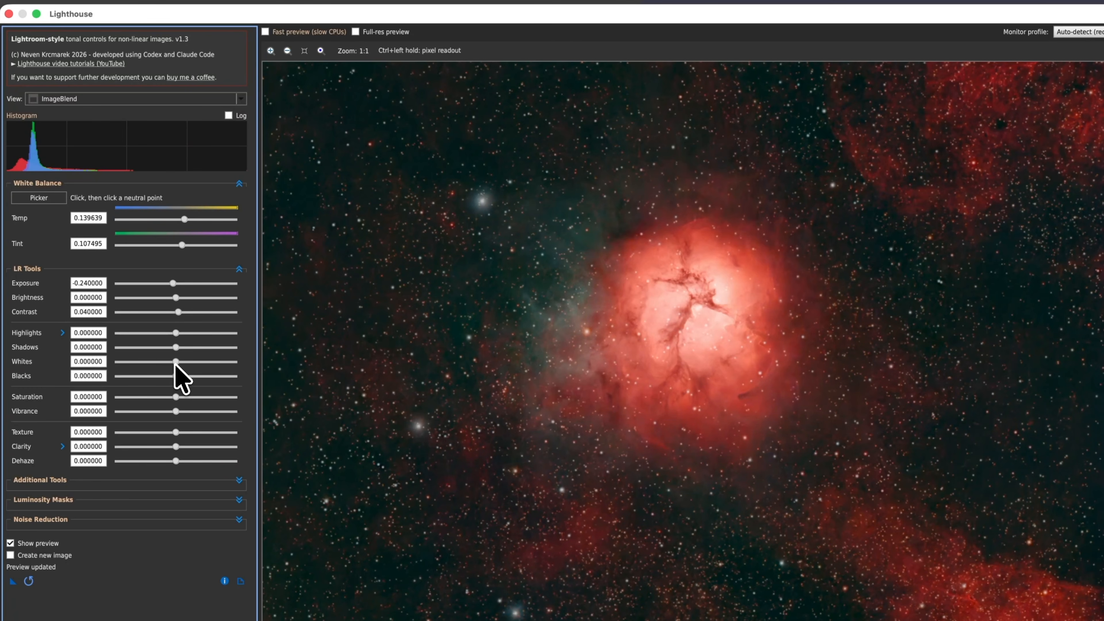
Try raising Whites to 0.66 while viewing clipping, then reset the Whites slider.
left_click_drag(175, 361, 216, 362)
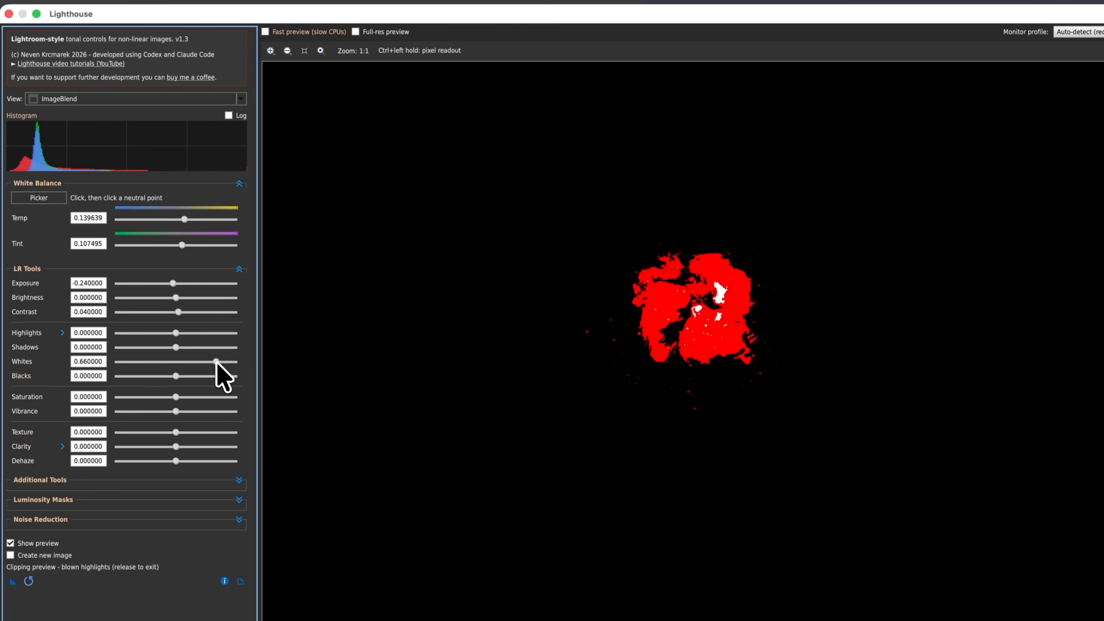
left_click_drag(216, 361, 216, 361)
left_click(719, 292, "ctrl")
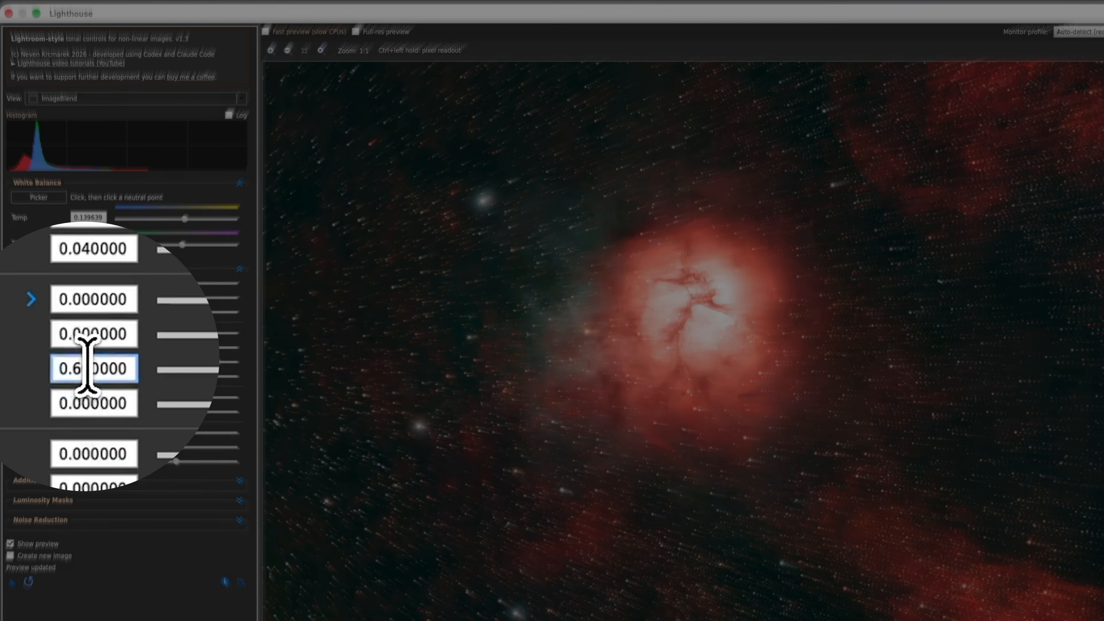
double_click(86, 361)
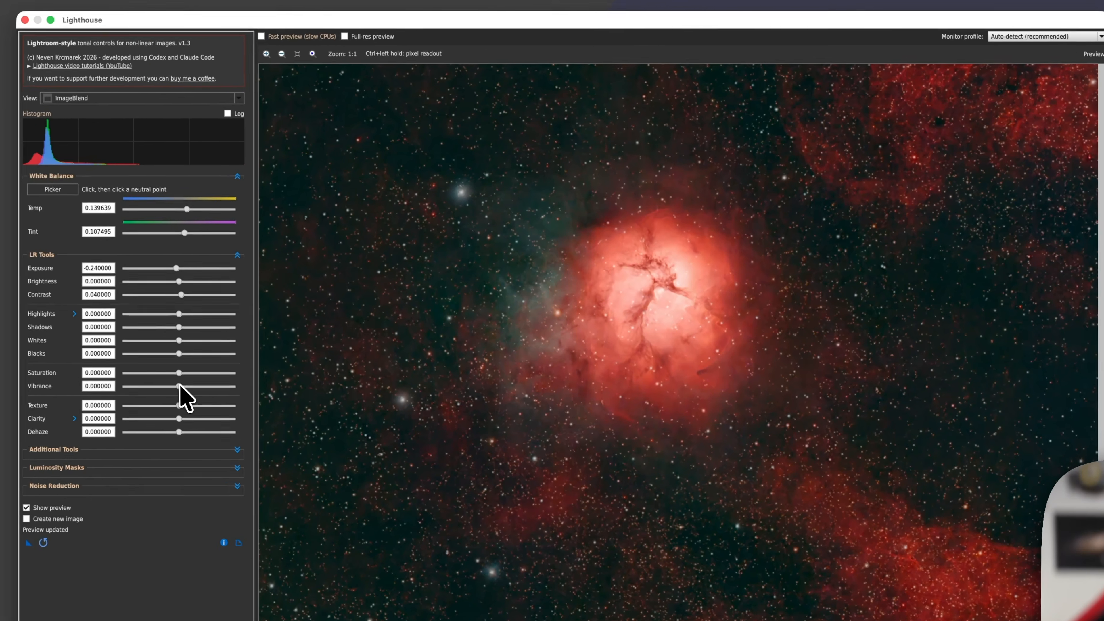
Set Vibrance to 0.1 and compare the preview with the original.
left_click_drag(176, 409, 182, 409)
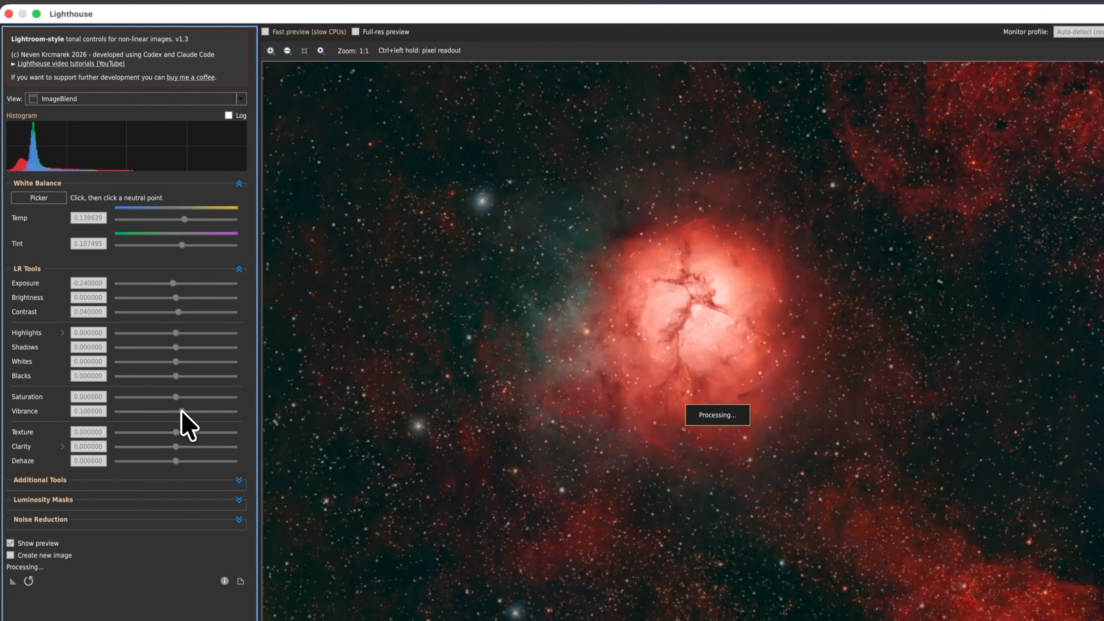
left_click(12, 542)
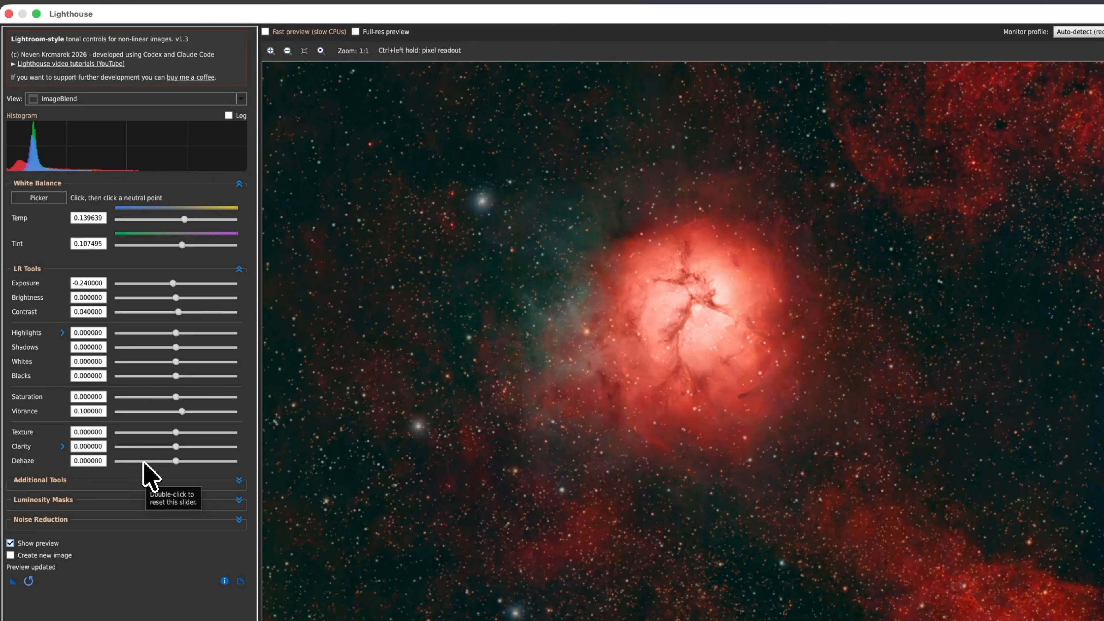
Expand the Additional Tools and Luminosity Masks sections and enable the luminosity mask.
left_click(239, 480)
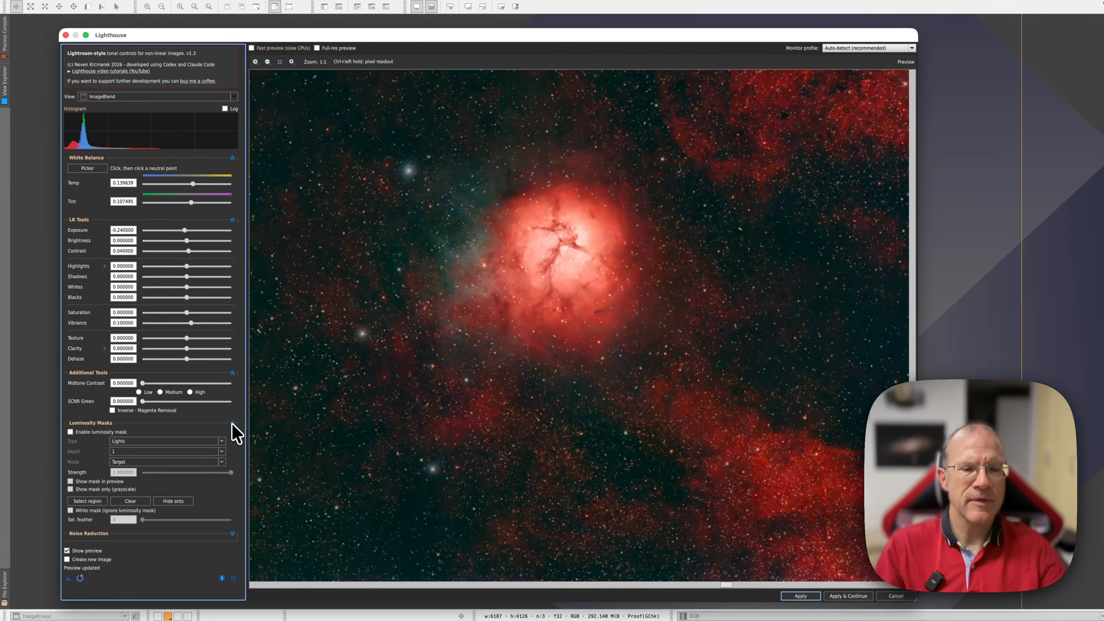
left_click(234, 459)
left_click(71, 430)
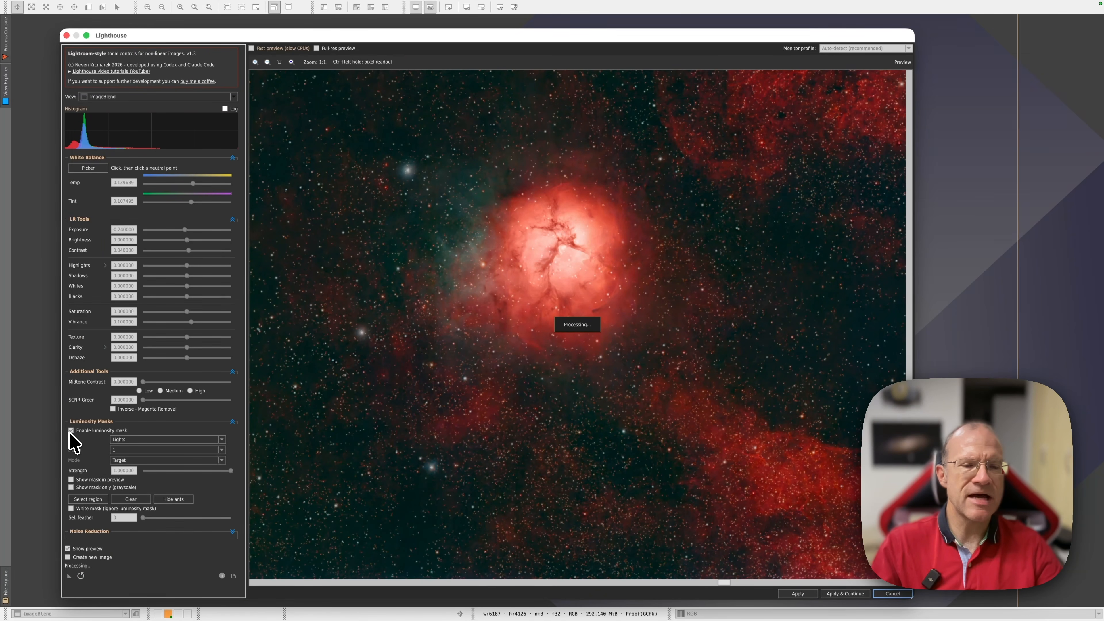
Restrict the mask to an elliptical region drawn and moved around the nebula core.
left_click(81, 500)
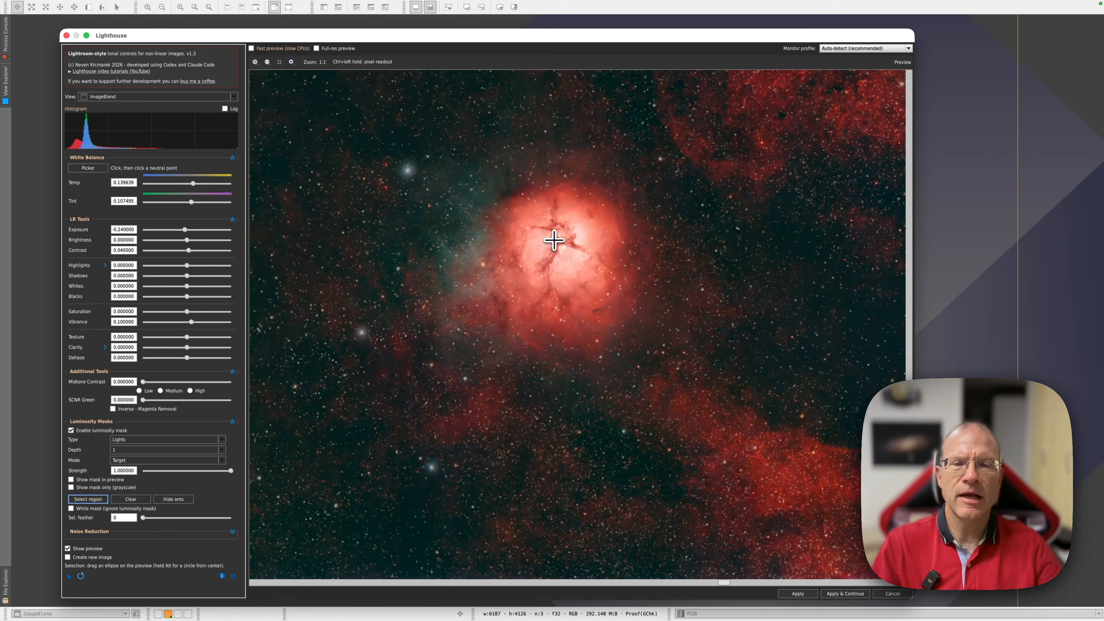
left_click_drag(554, 240, 743, 389)
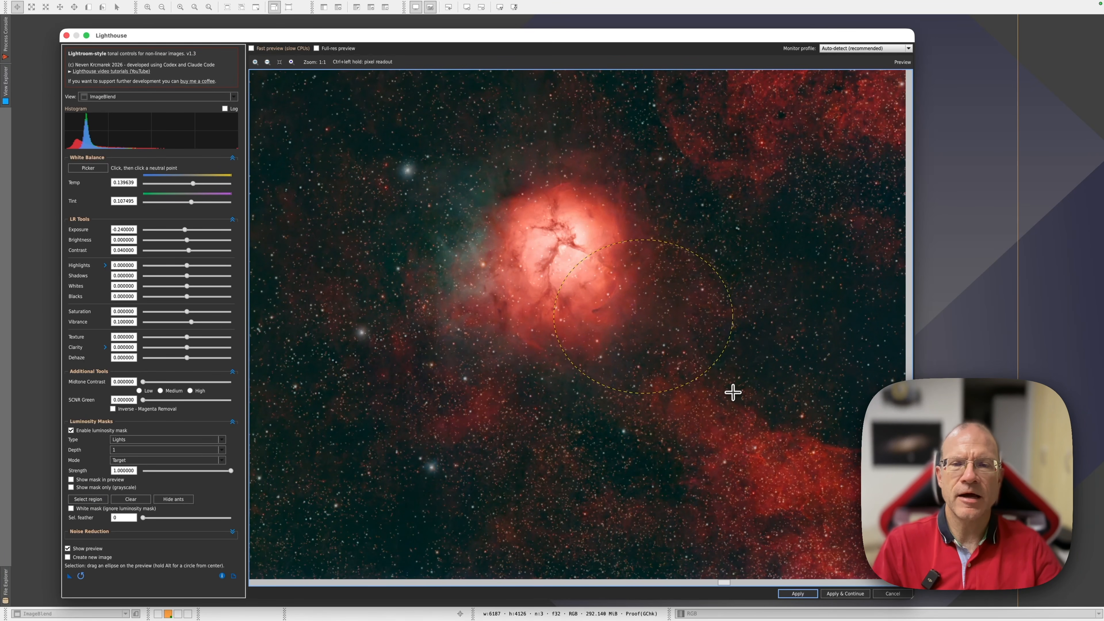
left_click_drag(648, 311, 566, 240)
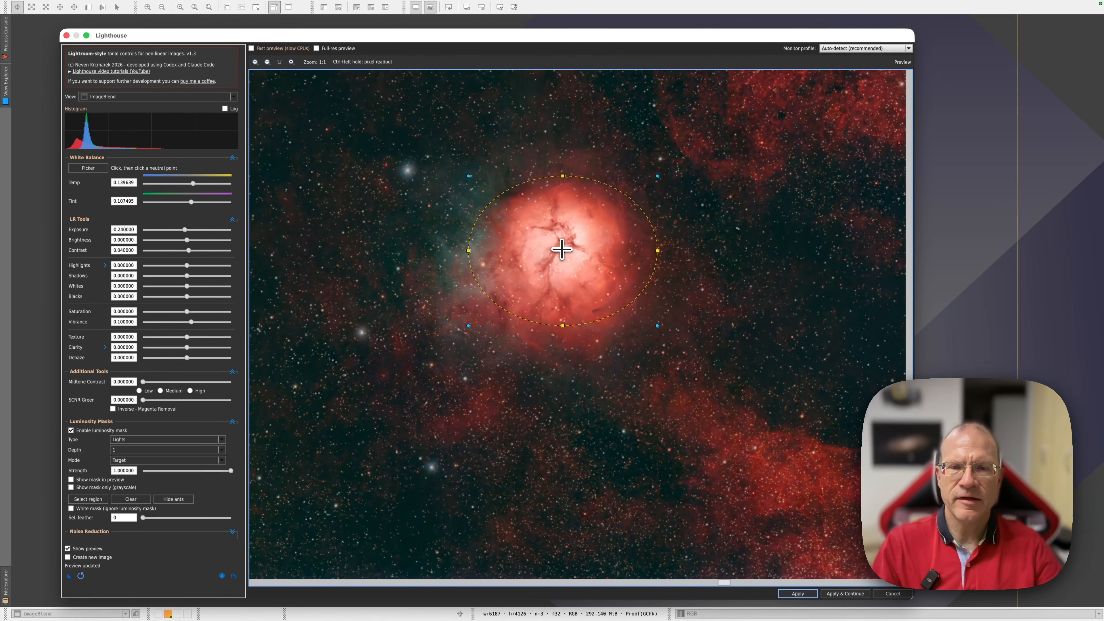
Toggle the preview to compare the adjusted and original image.
left_click(68, 549)
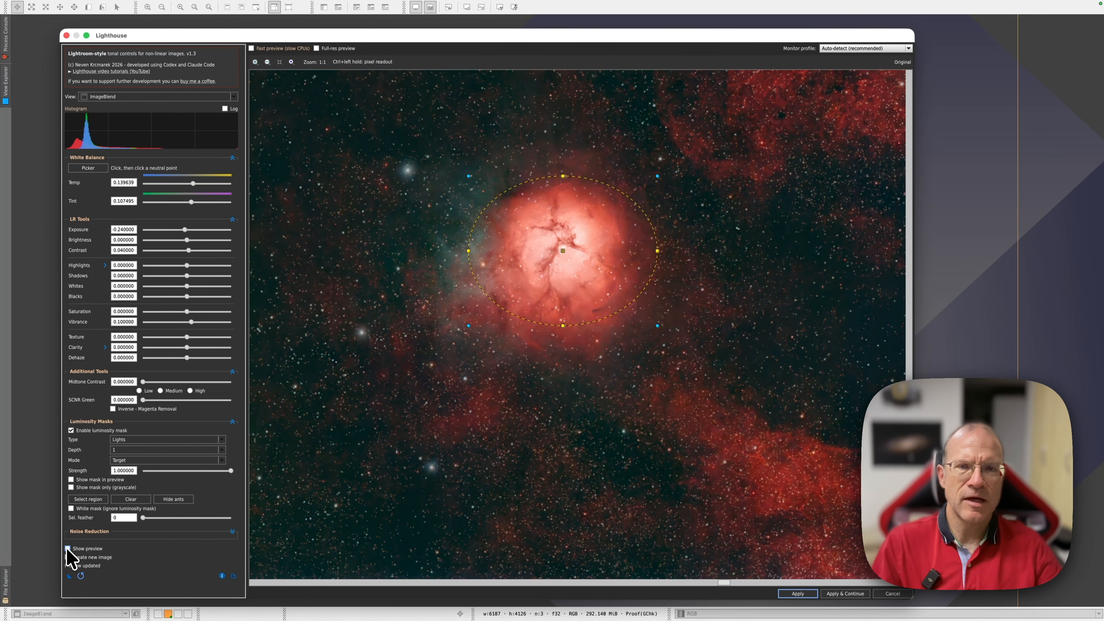
left_click(67, 549)
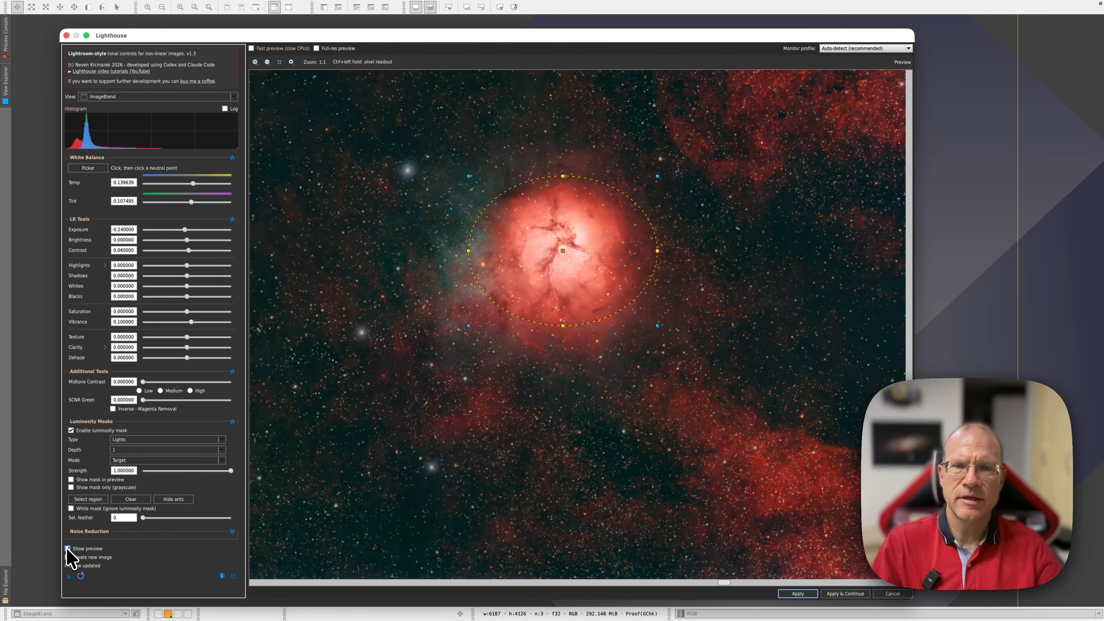
left_click(68, 549)
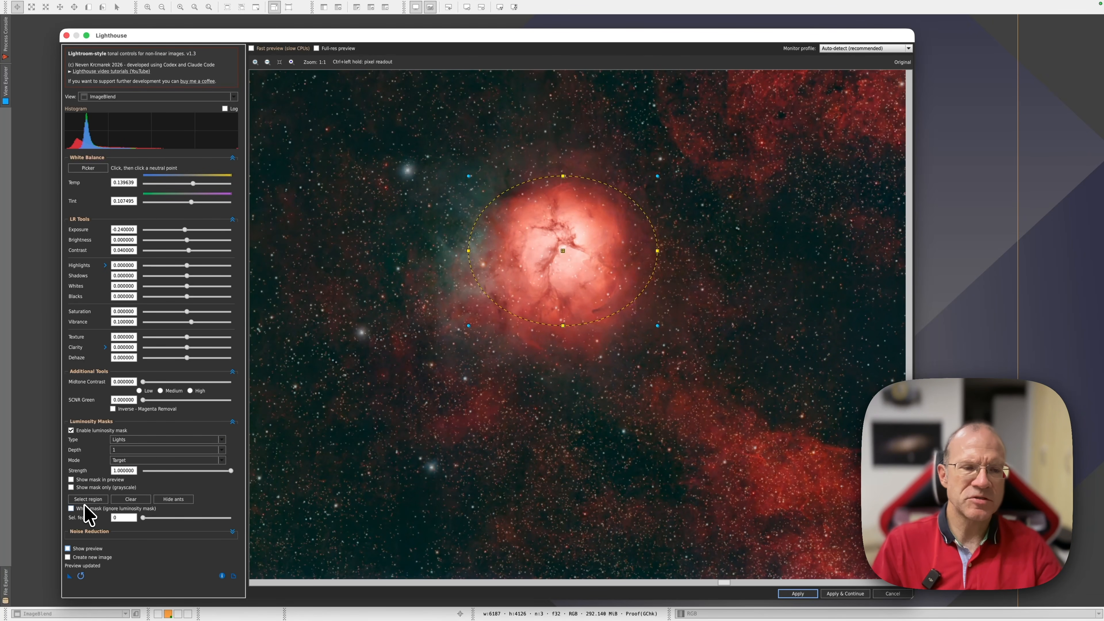
Apply the Lighthouse adjustments to the ImageBlend image.
left_click(70, 430)
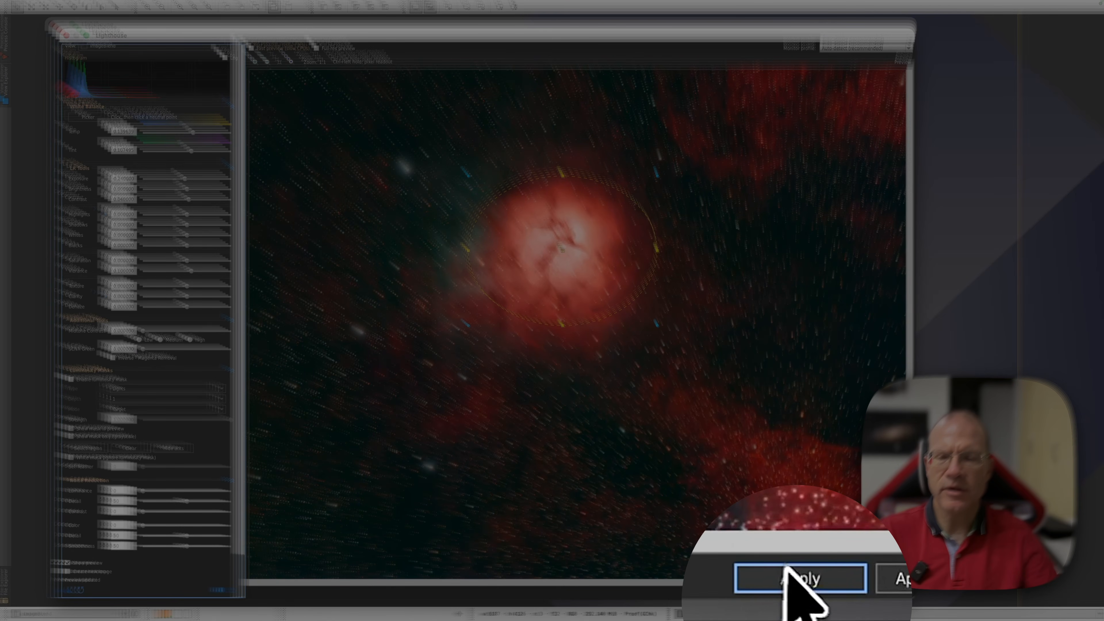
left_click(801, 590)
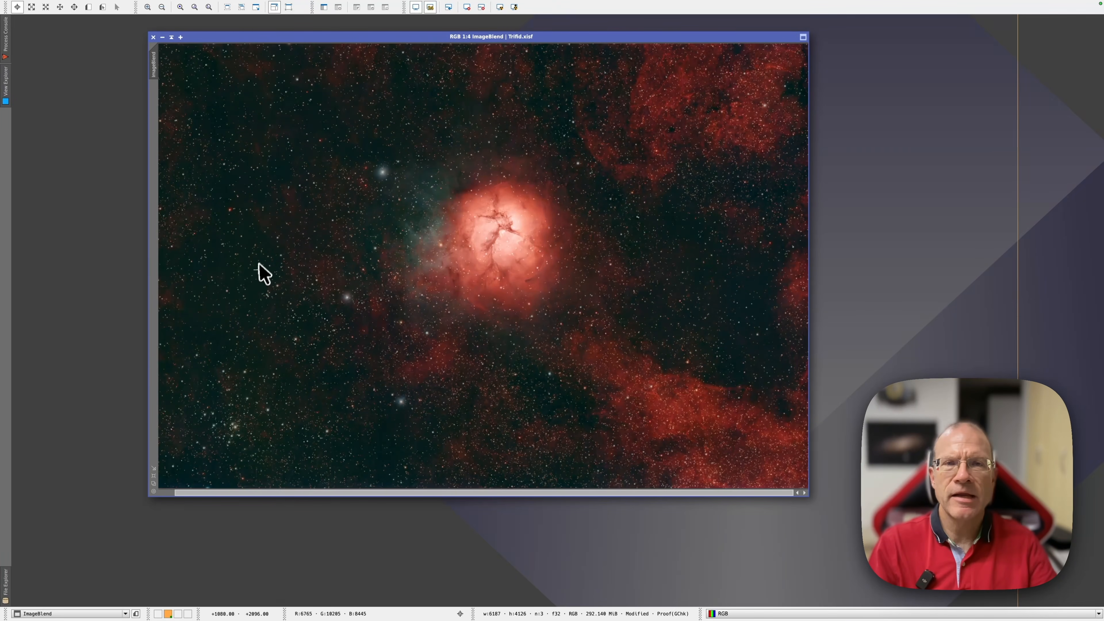